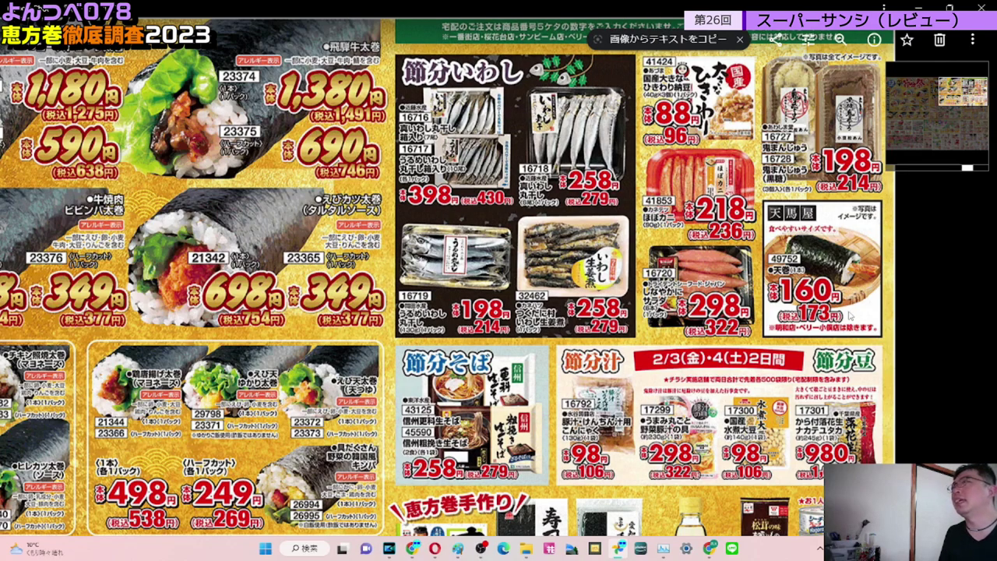
# - Examine the ehomaki and setsubun product sections of the supermarket flyer image
pyautogui.scroll(-1, 592, 325)
pyautogui.scroll(-3, 499, 280)
pyautogui.scroll(5, 498, 281)
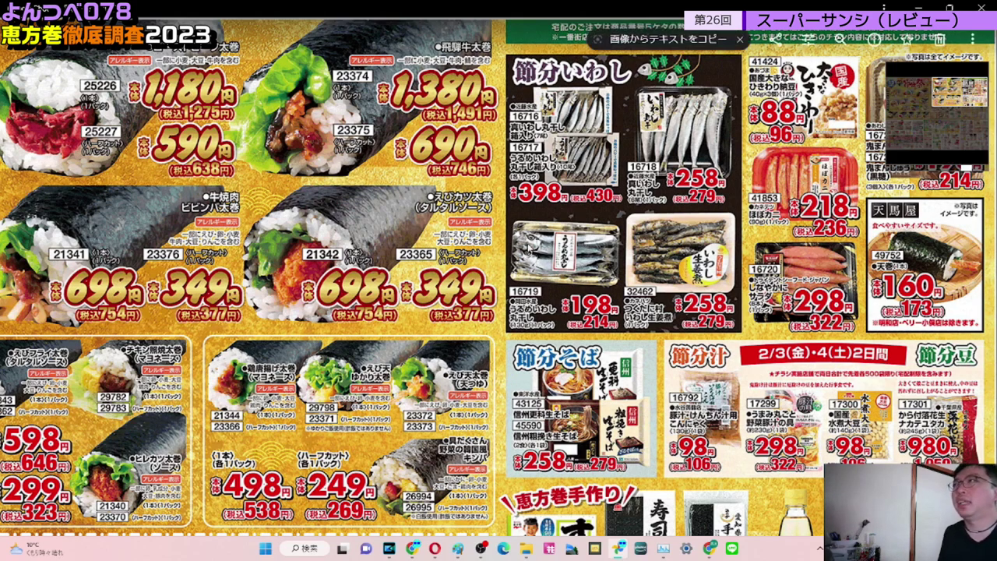
pyautogui.scroll(-3, 499, 278)
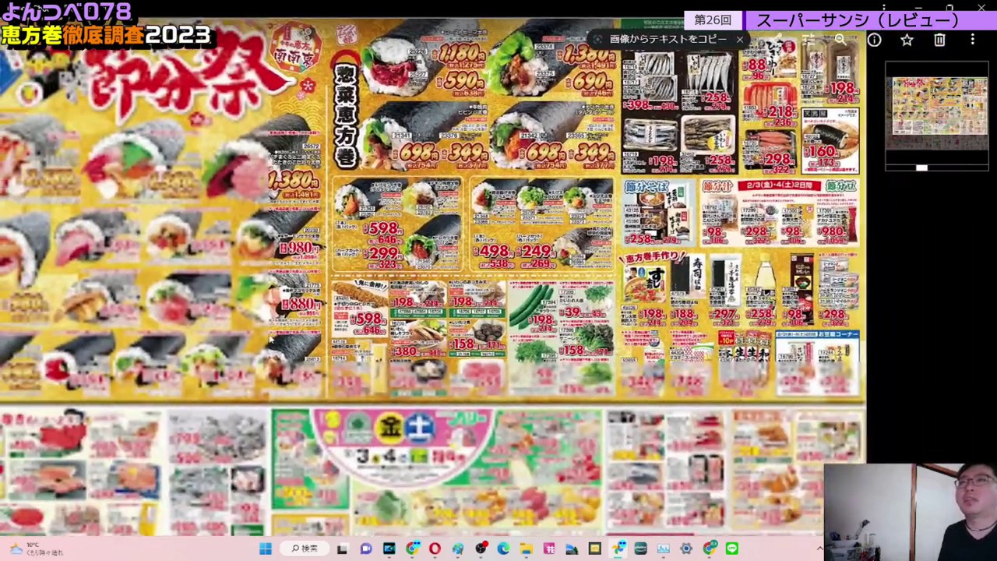
# - Switch to the 恵方巻2023 spreadsheet and review the full product list on the スーパーサンシ sheet
pyautogui.click(416, 555)
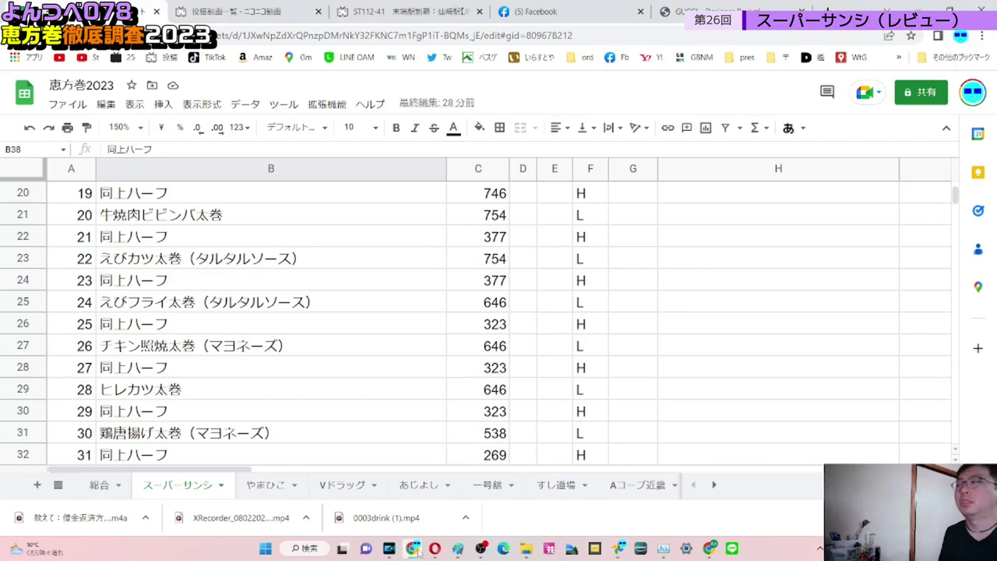
pyautogui.scroll(6, 366, 302)
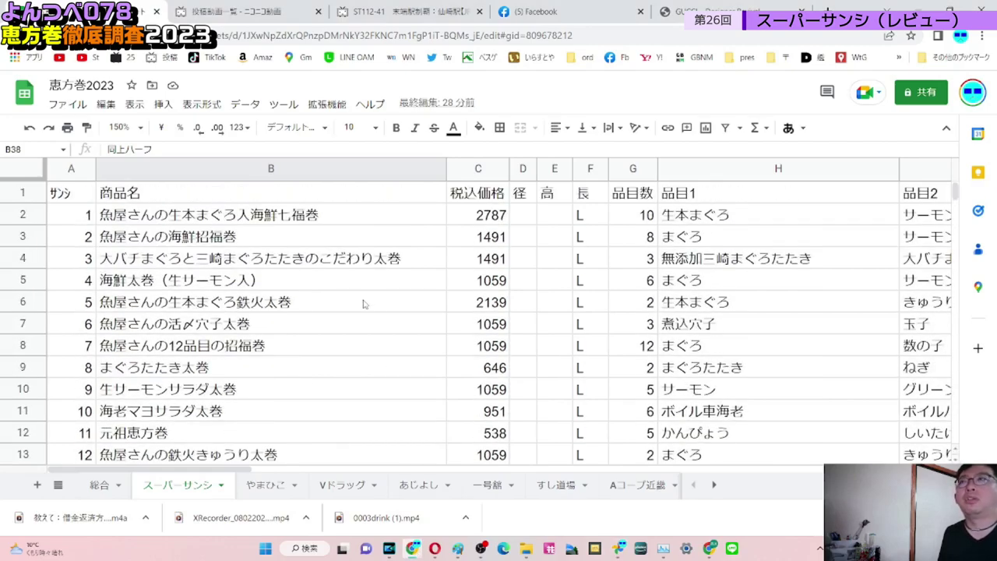
pyautogui.scroll(-5, 363, 304)
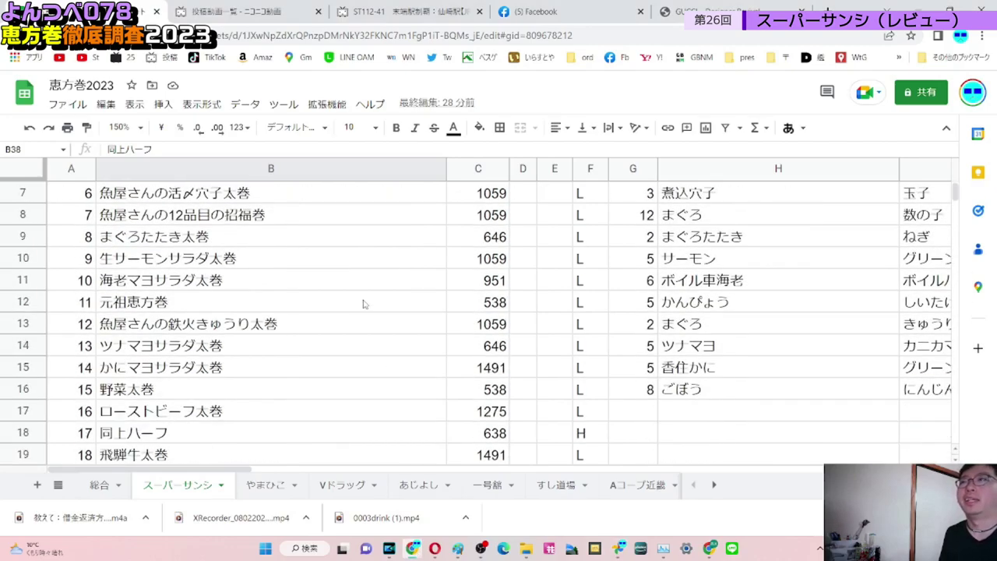
pyautogui.scroll(5, 363, 304)
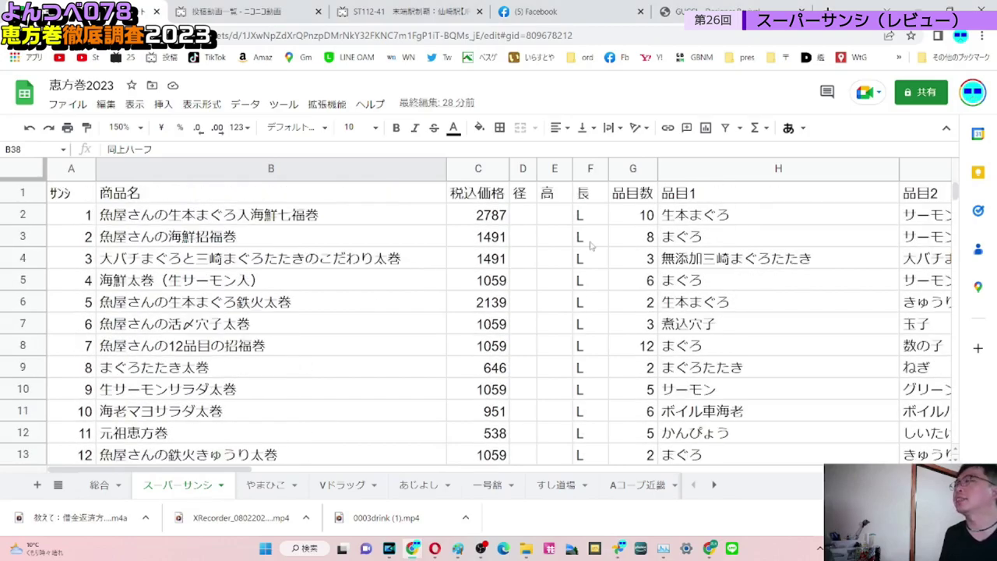
pyautogui.scroll(-5, 586, 257)
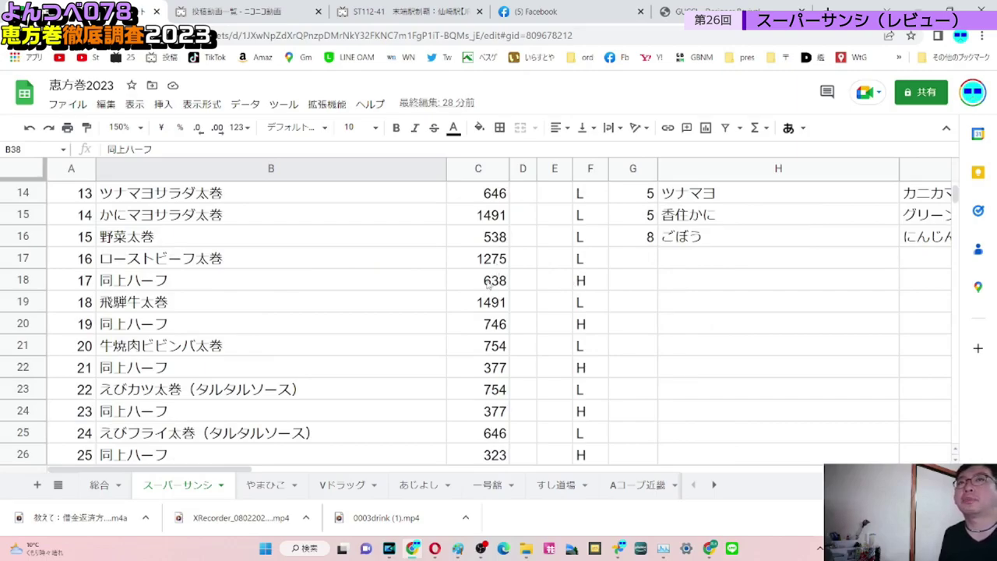
pyautogui.scroll(-5, 488, 285)
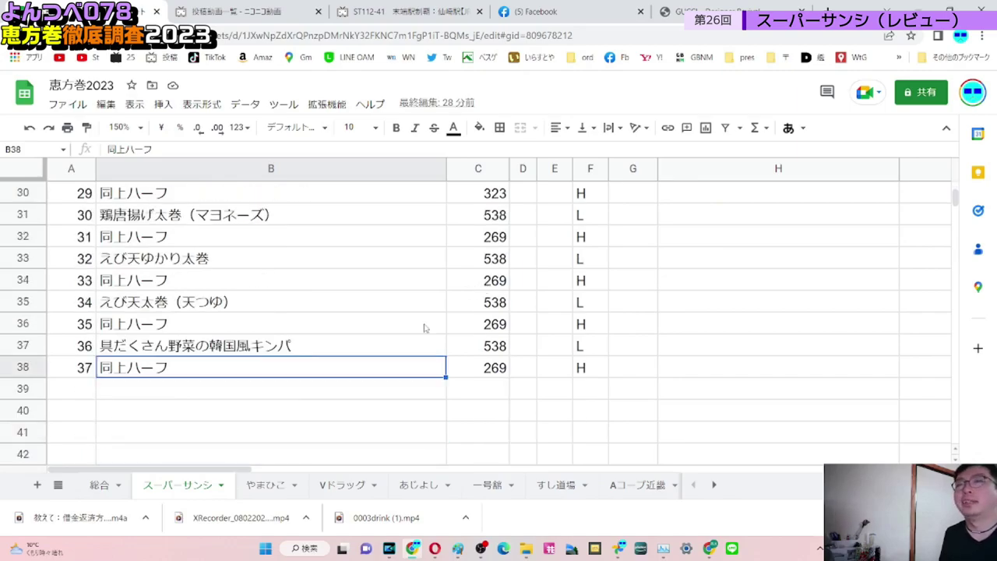
# - Open the 総合 sheet and compare スーパーサンシ's highest price with the other stores
pyautogui.click(104, 487)
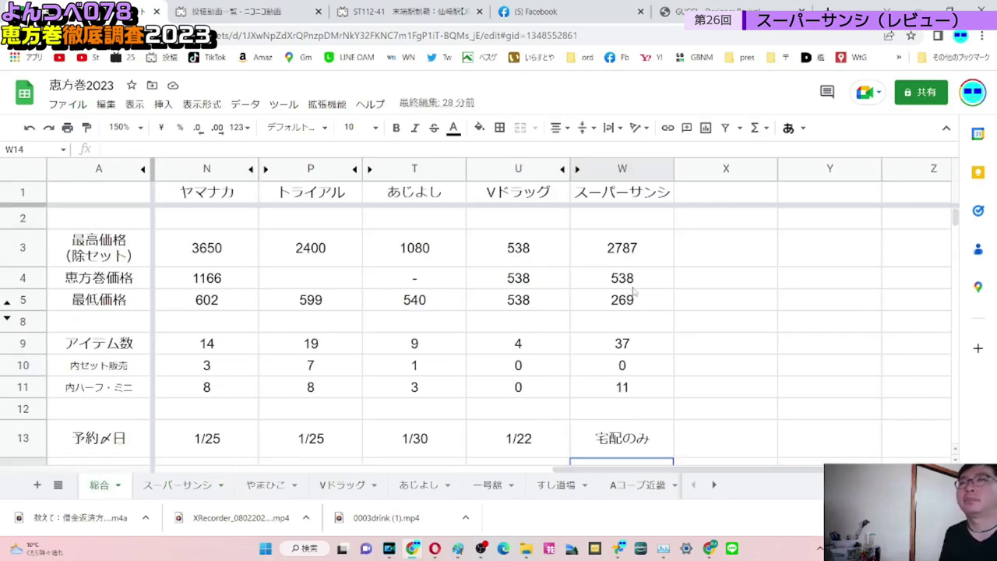
pyautogui.click(639, 251)
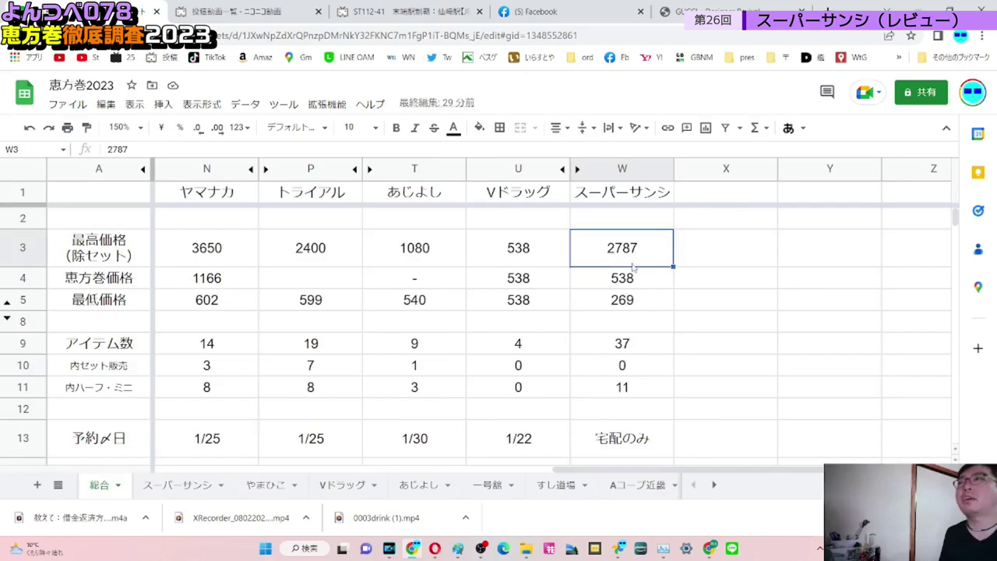
pyautogui.moveTo(604, 473); pyautogui.dragTo(387, 507)
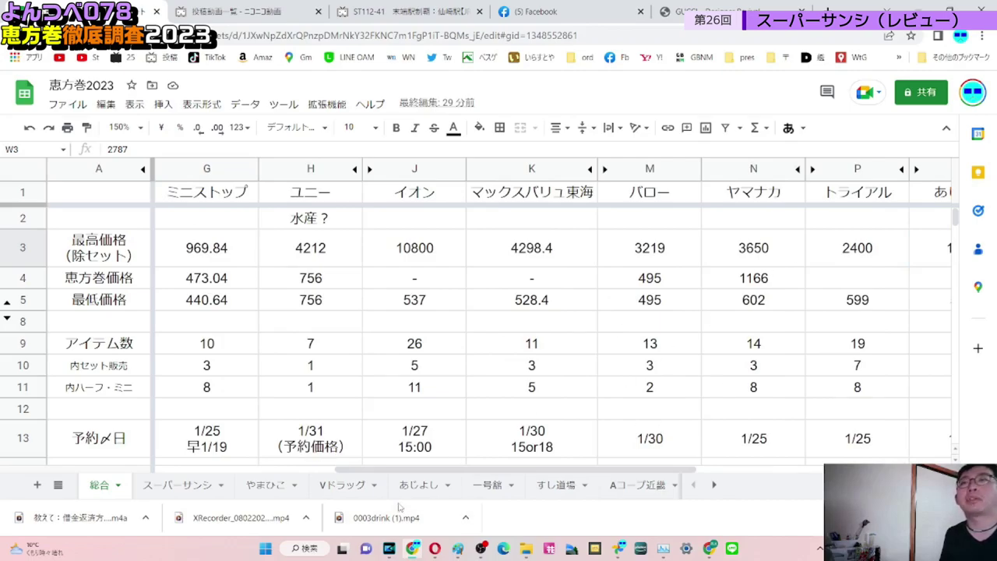
pyautogui.moveTo(420, 468); pyautogui.dragTo(579, 446)
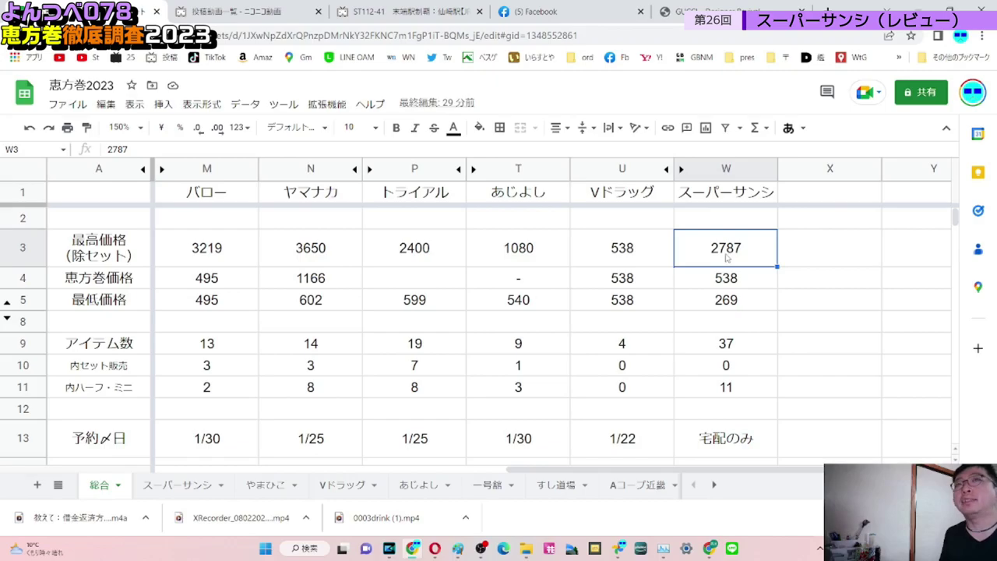
# - Unhide the 一号舘 and カネスエ columns between the row labels and ファミリーマート, and select 一号舘's highest price
pyautogui.moveTo(667, 473); pyautogui.dragTo(235, 487)
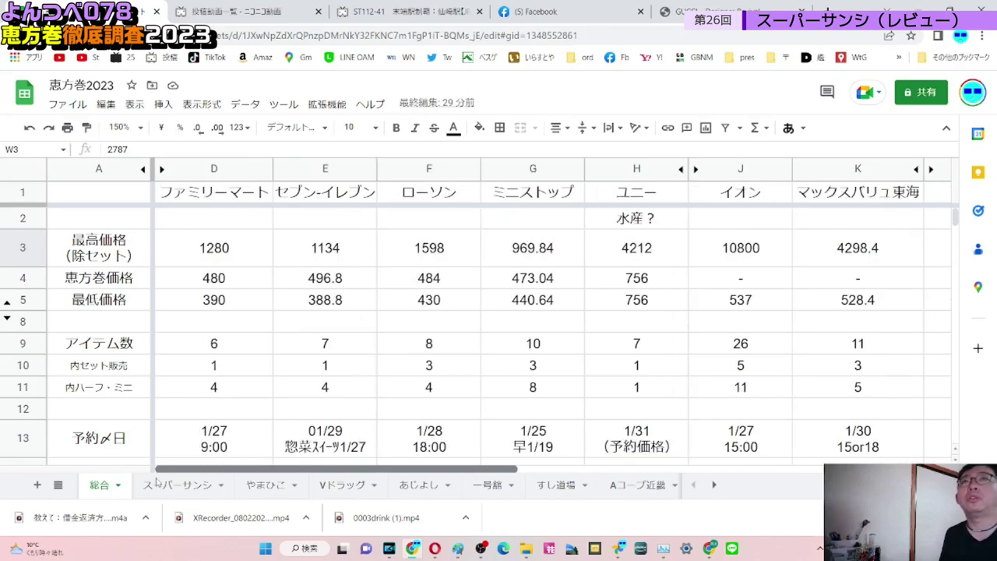
pyautogui.click(144, 169)
pyautogui.click(210, 264)
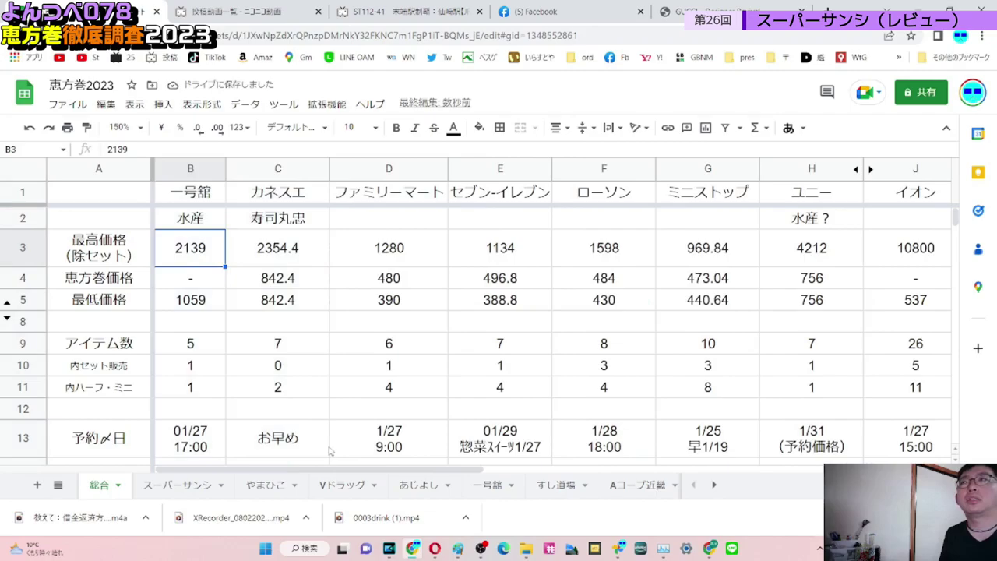
# - Check スーパーサンシ's ehomaki price and lowest price against the neighbouring stores
pyautogui.moveTo(300, 468); pyautogui.dragTo(703, 465)
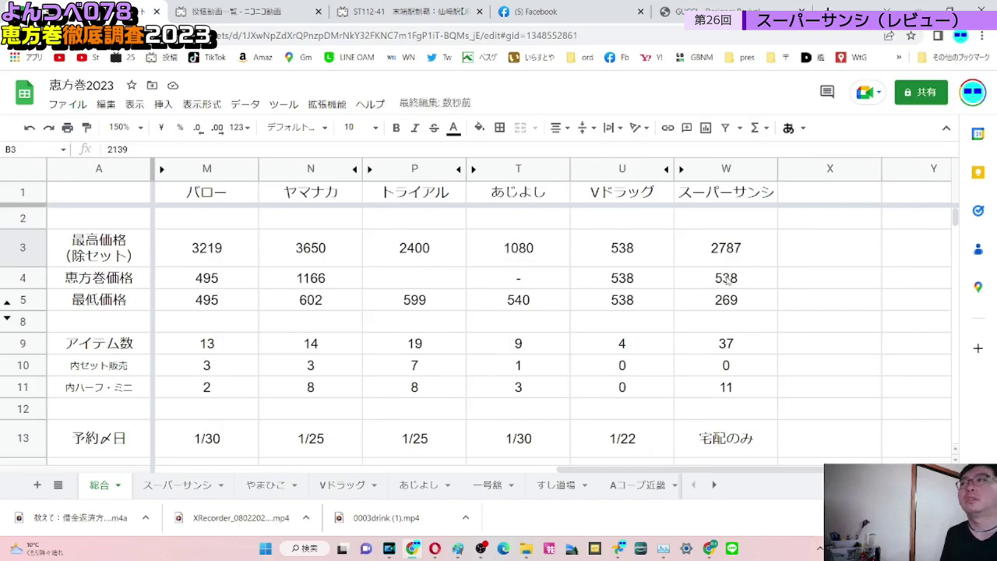
pyautogui.click(729, 277)
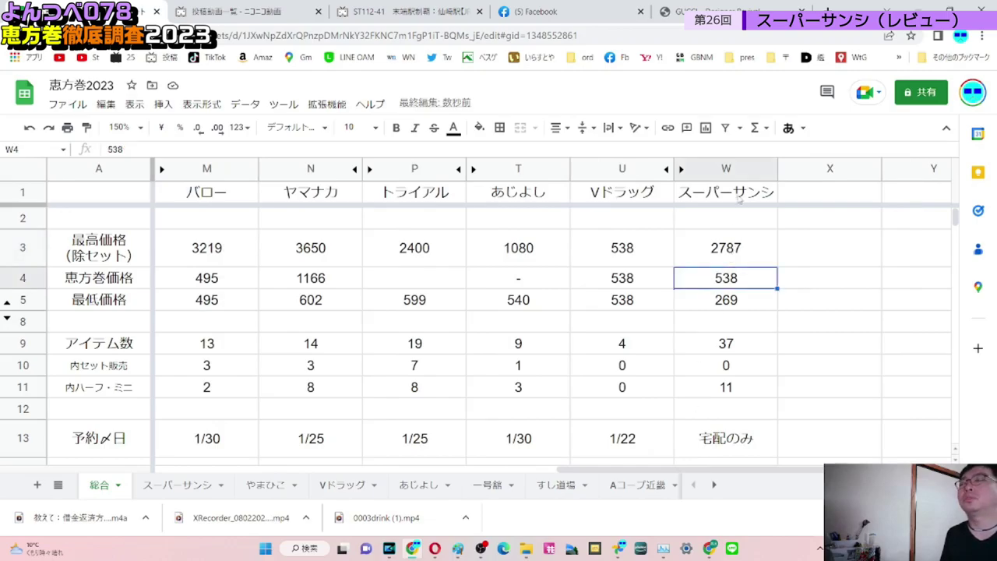
pyautogui.click(737, 303)
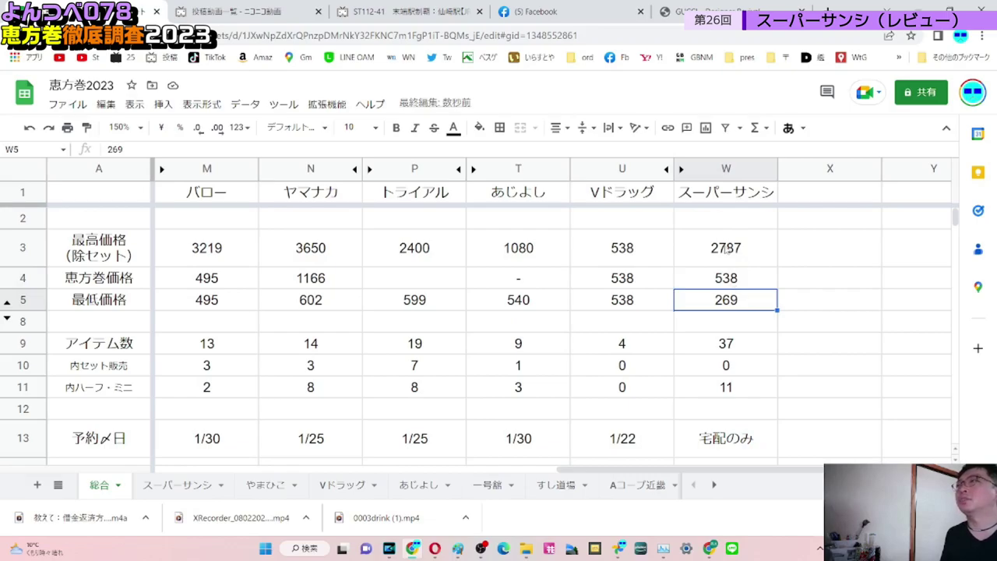
# - Unhide the やまひこ column between Vドラッグ and スーパーサンシ
pyautogui.click(723, 168)
pyautogui.click(680, 168)
pyautogui.click(716, 322)
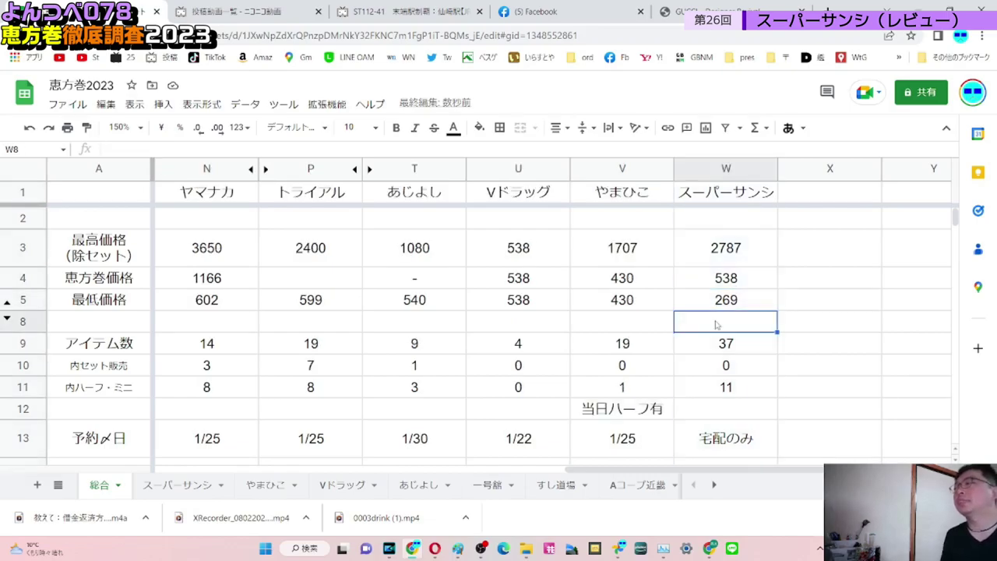
# - Compare スーパーサンシ's number of items with the other stores along the アイテム数 row
pyautogui.click(744, 244)
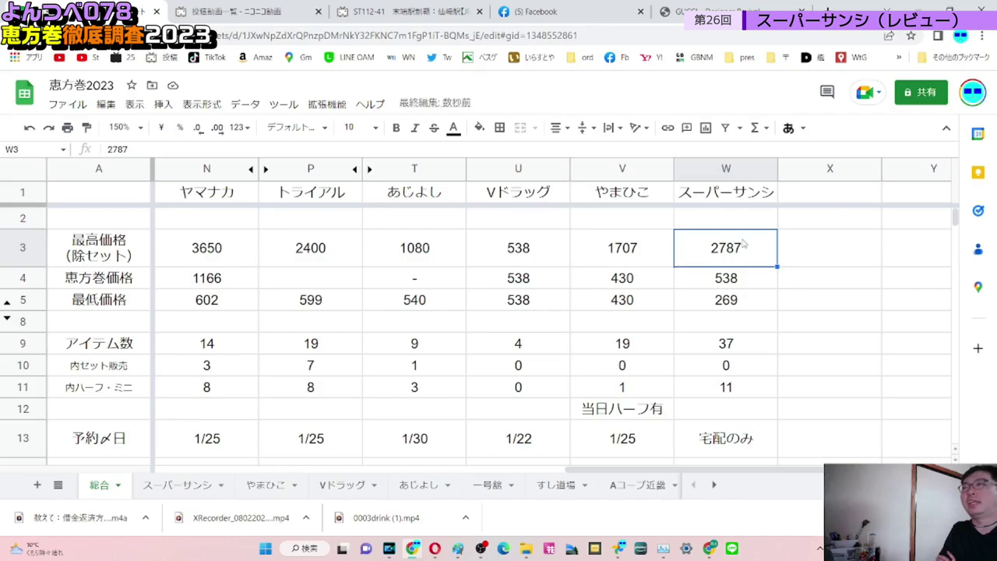
pyautogui.press('Down')
pyautogui.press('Down')
pyautogui.press('Down')
pyautogui.press('Down')
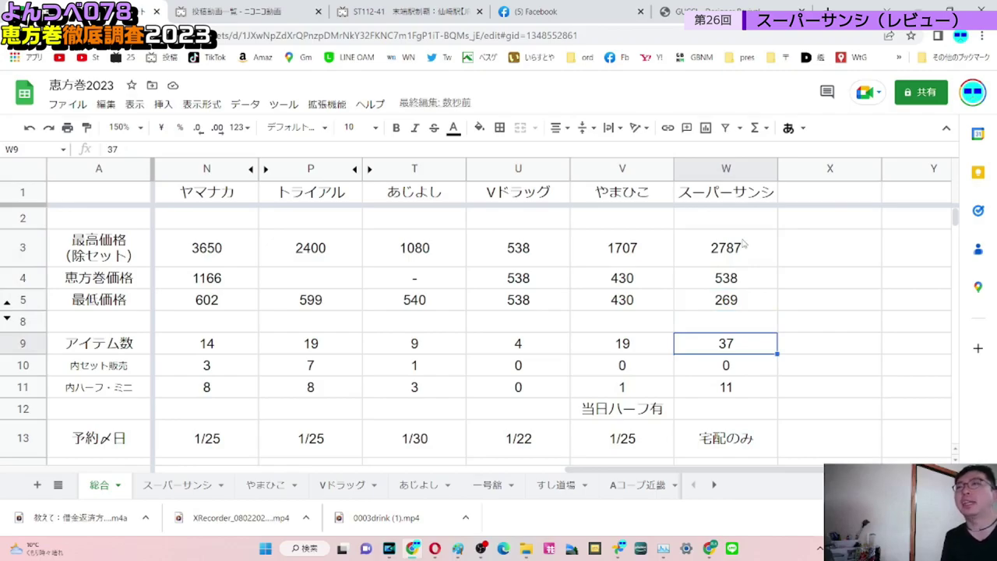
pyautogui.press('Left')
pyautogui.press('Left')
pyautogui.press('Left')
pyautogui.press('Left')
pyautogui.press('Left')
pyautogui.press('Left')
pyautogui.press('Left')
pyautogui.press('Left')
pyautogui.press('Left')
pyautogui.press('Left')
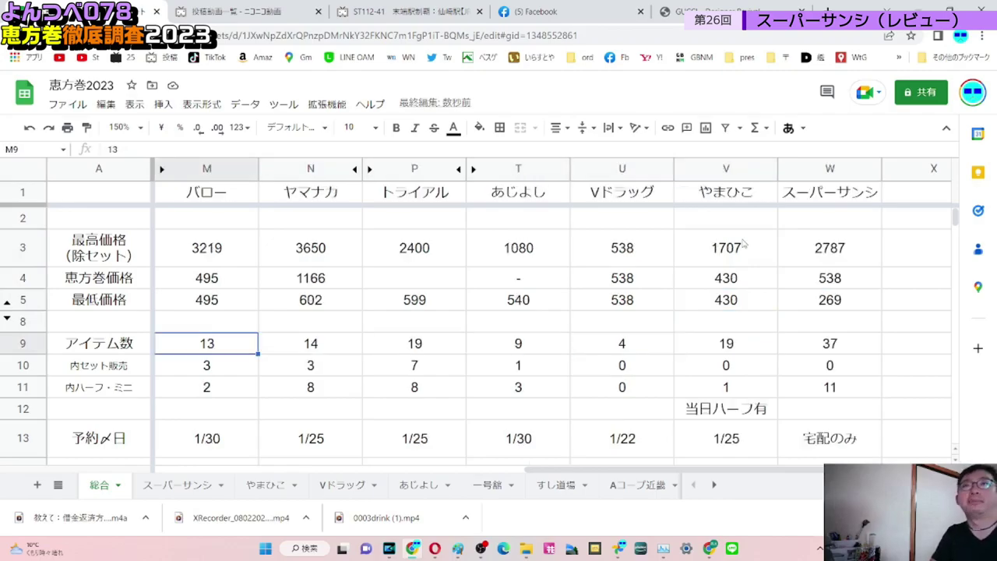
pyautogui.press('Left')
pyautogui.press('Left')
pyautogui.press('Left')
pyautogui.press('Left')
pyautogui.press('Left')
pyautogui.press('Left')
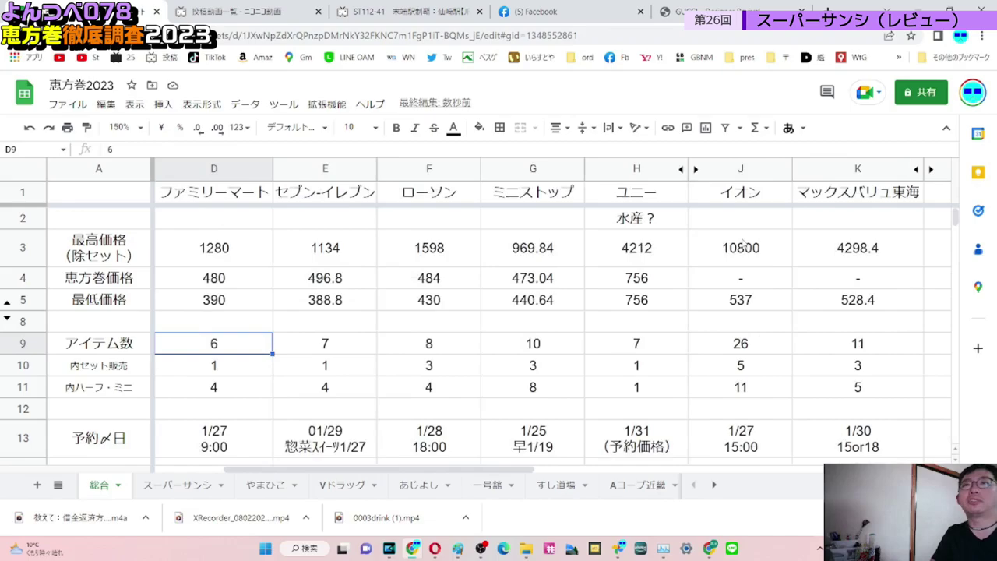
pyautogui.press('Right')
pyautogui.press('Right')
pyautogui.press('Right')
pyautogui.press('Right')
pyautogui.press('Right')
pyautogui.press('Right')
pyautogui.press('Right')
pyautogui.press('Right')
pyautogui.press('Right')
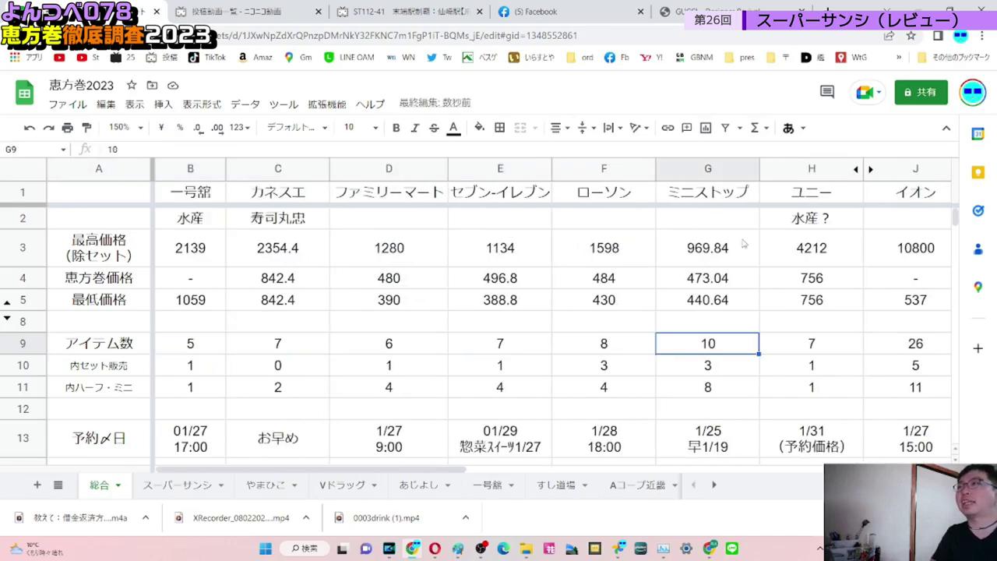
pyautogui.press('Left')
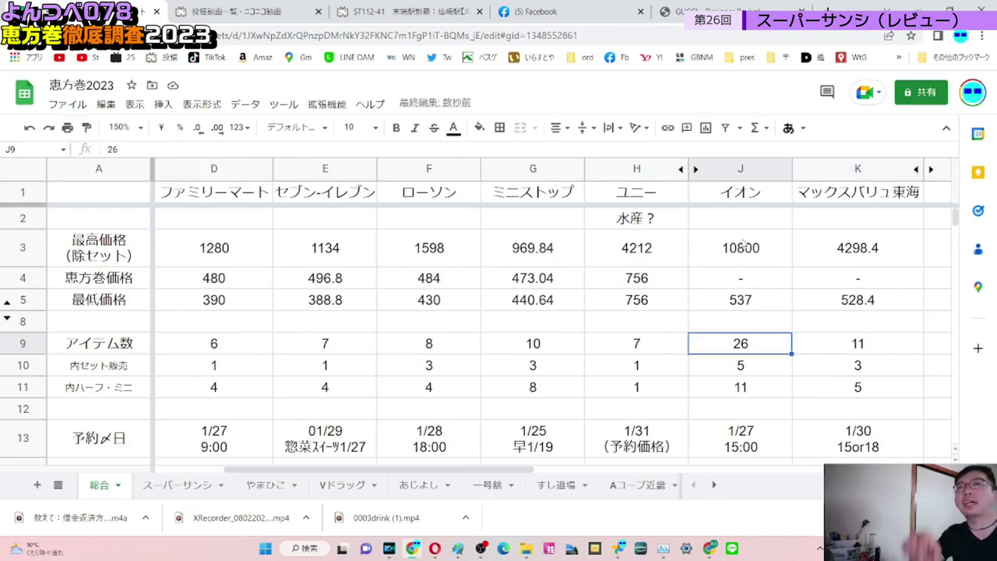
# - Compare the set-sale counts along the 内セット販売 row from イオン to スーパーサンシ
pyautogui.press('Down')
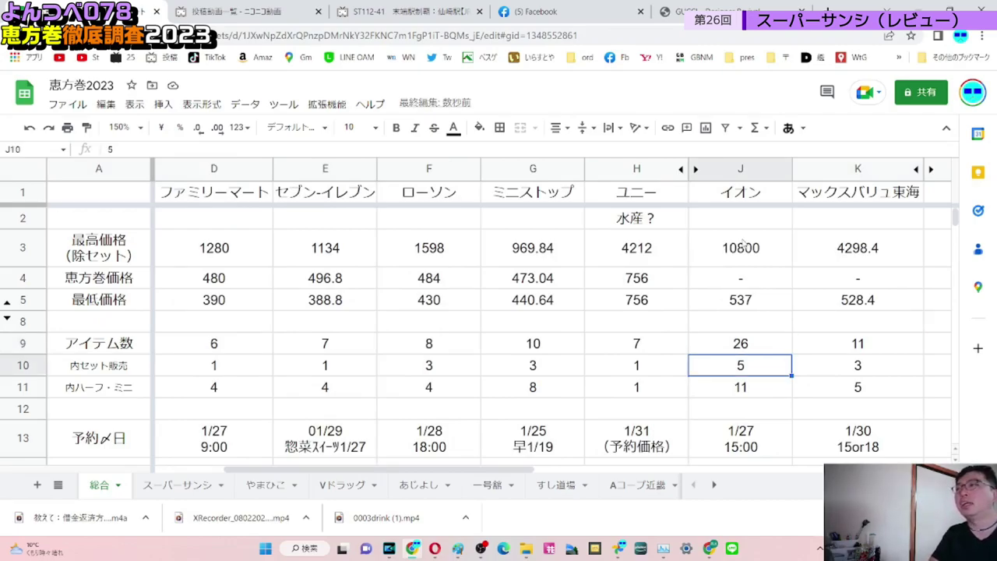
pyautogui.press('Right')
pyautogui.press('Right')
pyautogui.press('Right')
pyautogui.press('Right')
pyautogui.press('Right')
pyautogui.press('Right')
pyautogui.press('Right')
pyautogui.press('Right')
pyautogui.press('Right')
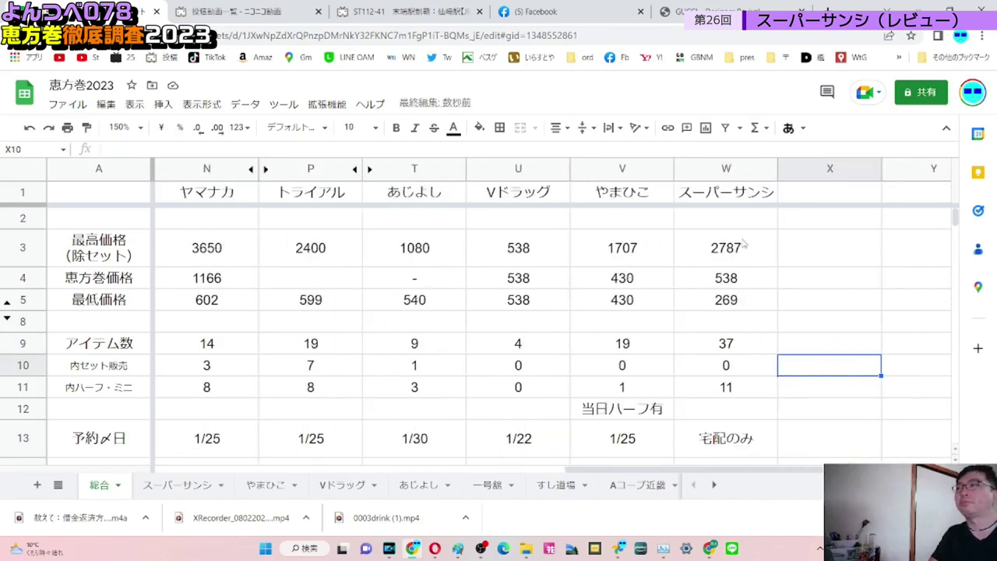
pyautogui.press('Left')
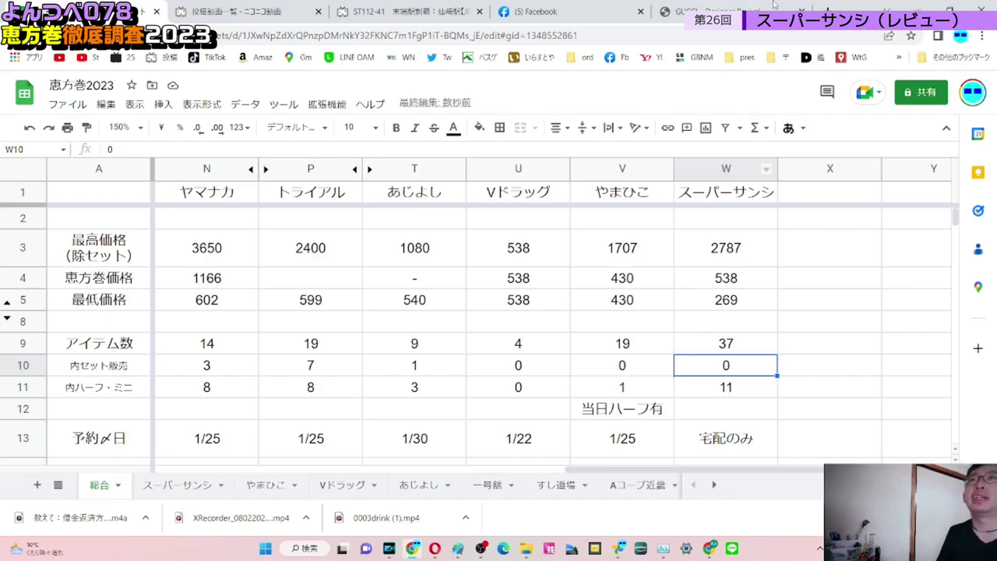
# - Unhide the remaining store columns: Aコープ近畿, すし道場 and 一号舘 (デリカ), plus ヨシヅヤ and オークワ
pyautogui.click(370, 170)
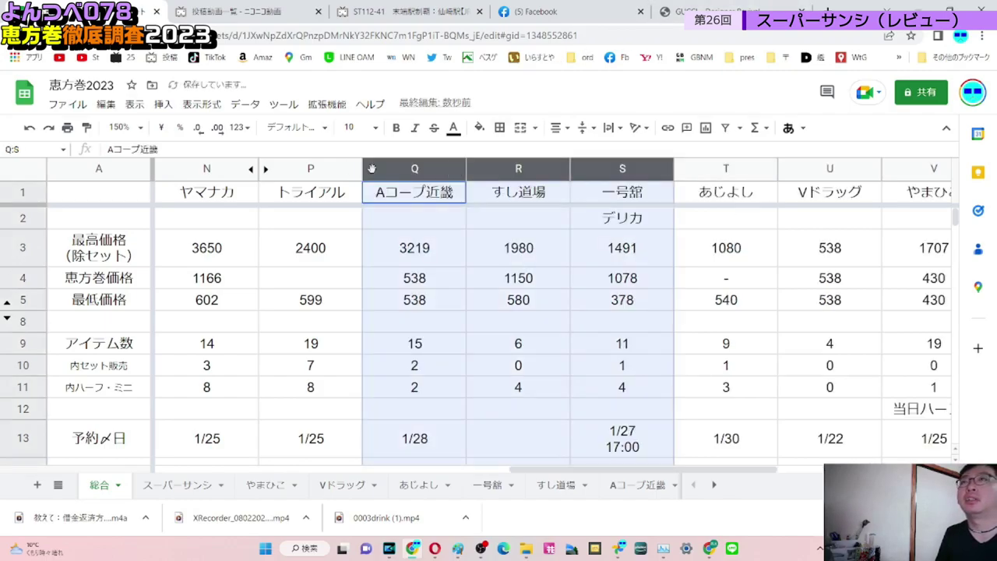
pyautogui.click(262, 170)
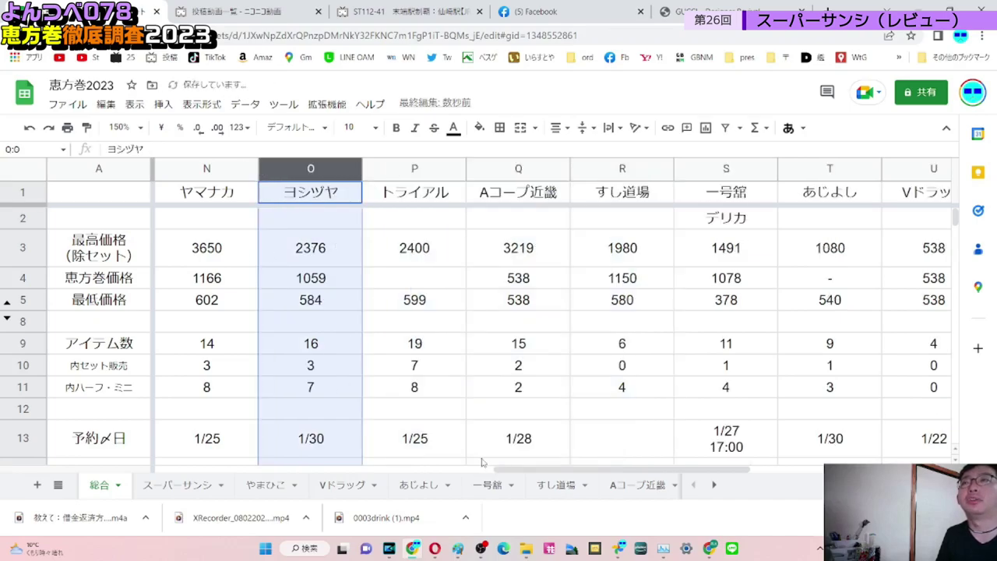
pyautogui.moveTo(504, 469); pyautogui.dragTo(377, 470)
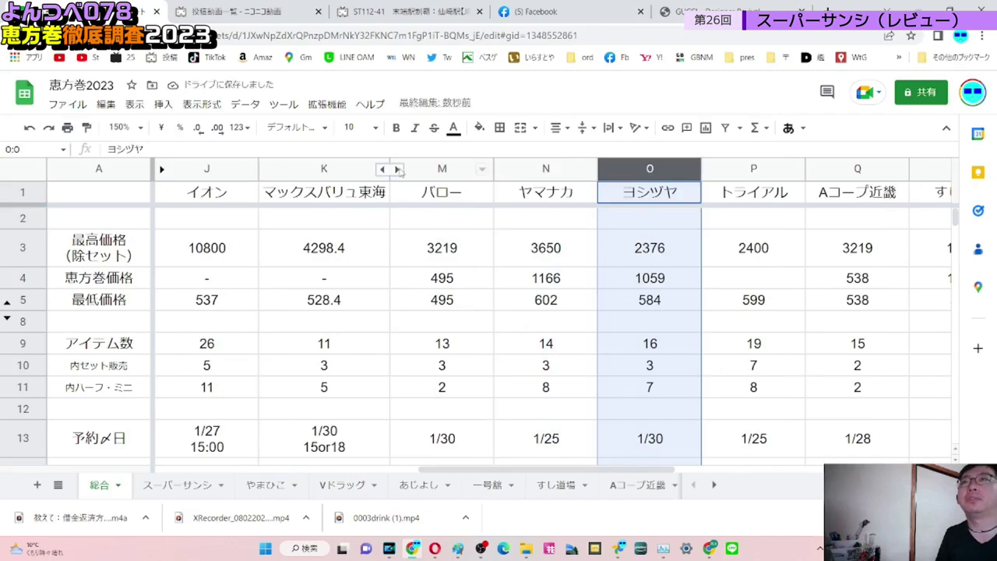
pyautogui.click(396, 169)
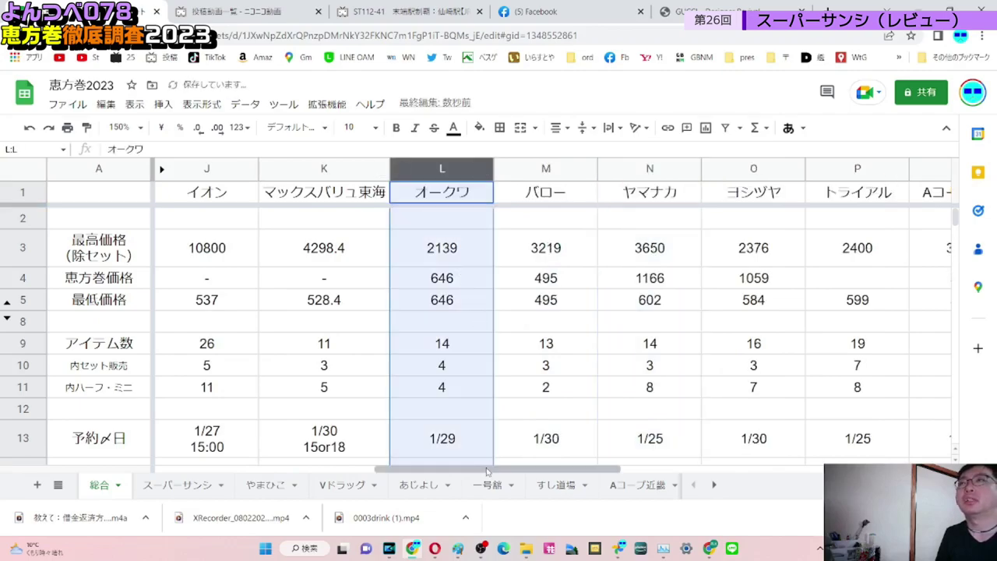
# - Review the figures of the stores from トライアル to スーパーサンシ, including the やまひこ column and すし道場's lowest price
pyautogui.moveTo(485, 471); pyautogui.dragTo(689, 452)
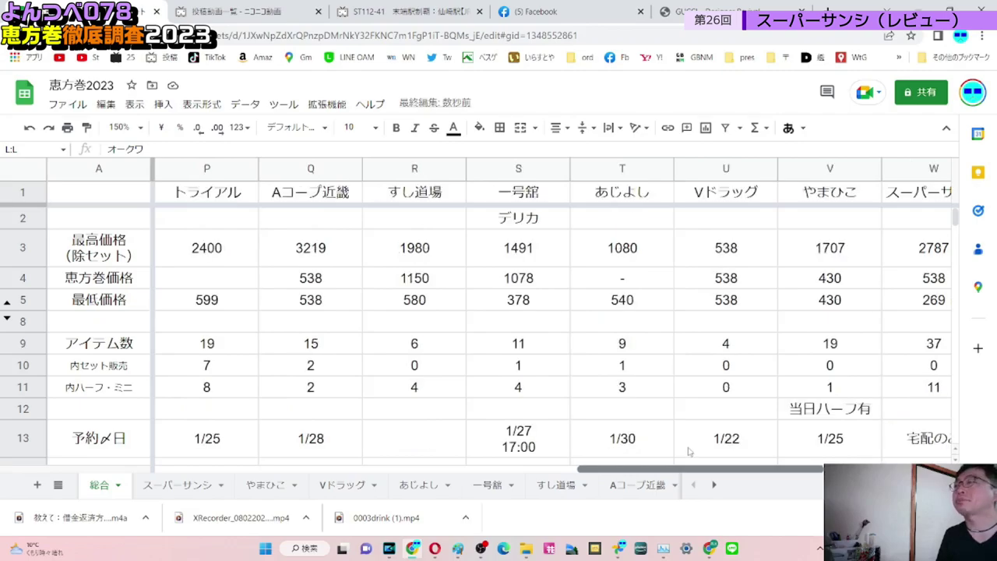
pyautogui.moveTo(688, 452); pyautogui.dragTo(689, 452)
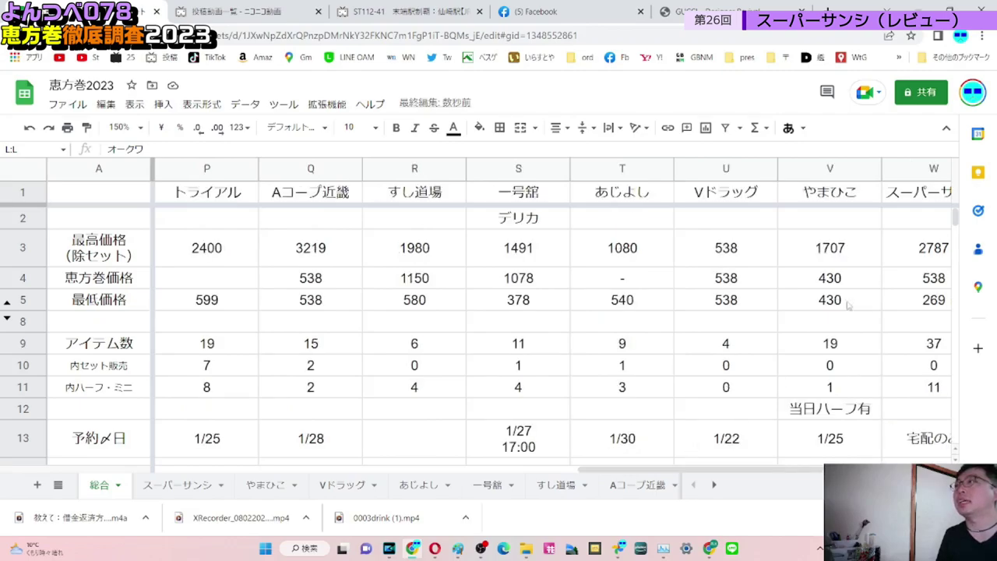
pyautogui.click(818, 169)
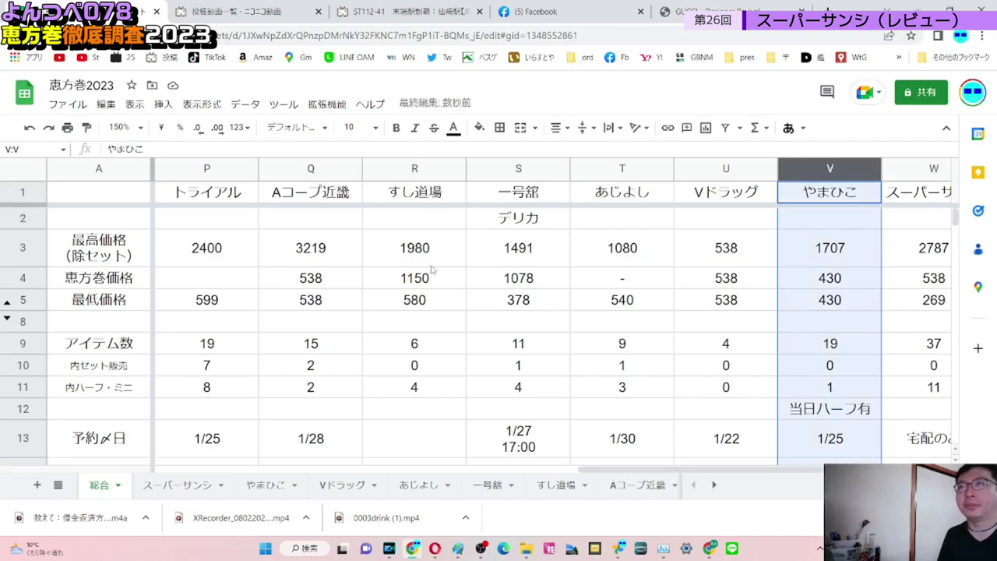
pyautogui.click(431, 314)
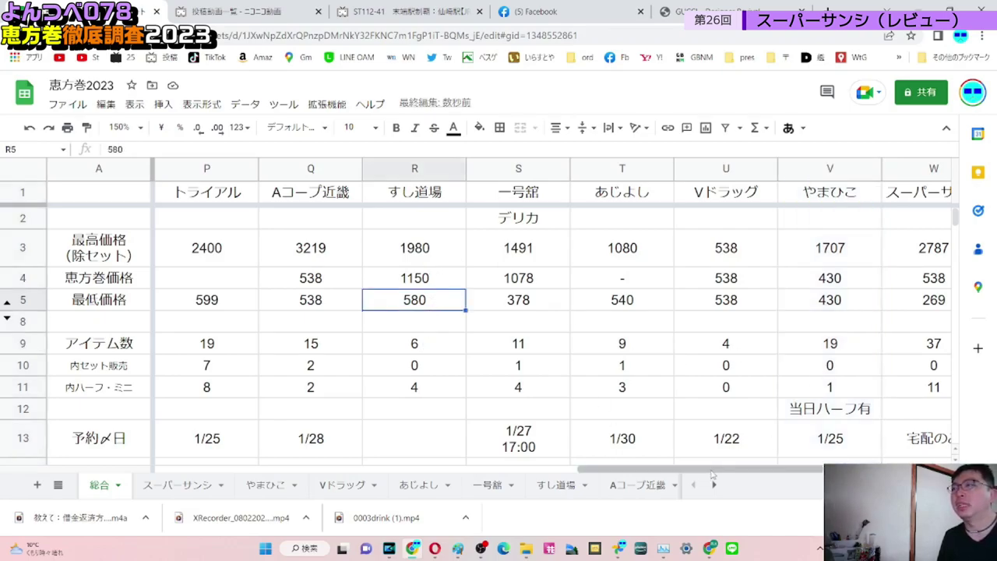
# - Compare the 最低価格 figures of やまひこ and スーパーサンシ in the summary sheet
pyautogui.moveTo(728, 472); pyautogui.dragTo(795, 472)
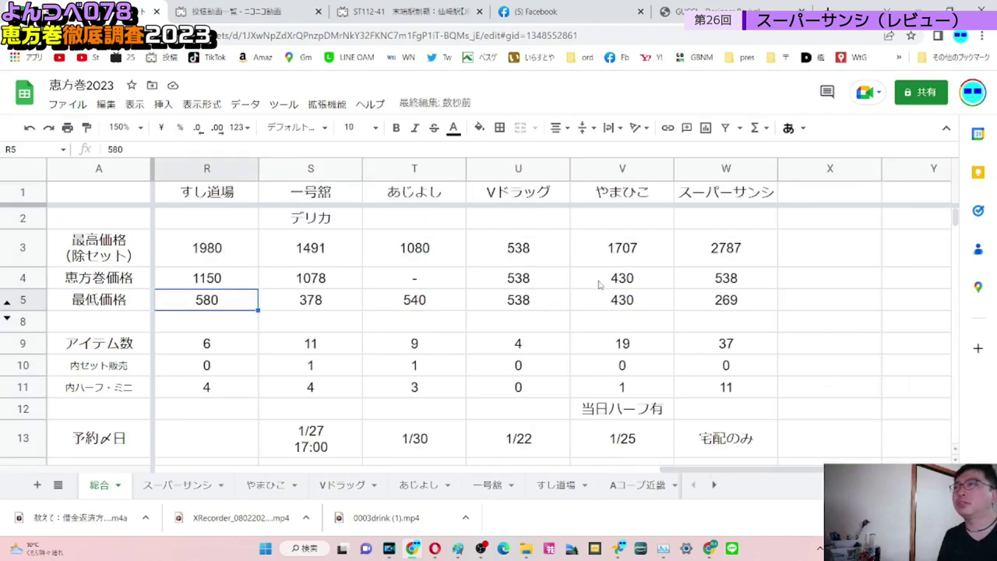
pyautogui.click(619, 307)
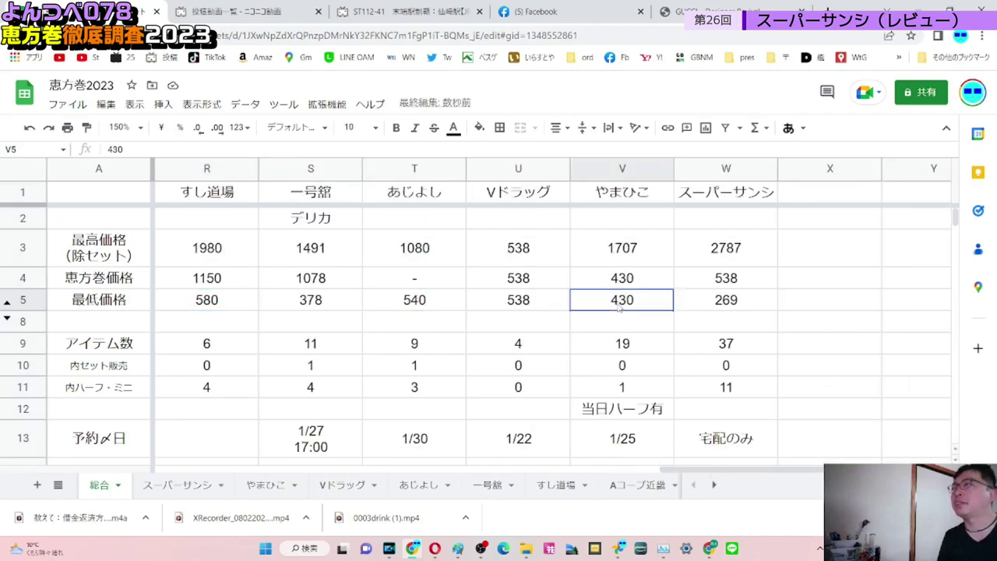
pyautogui.click(729, 307)
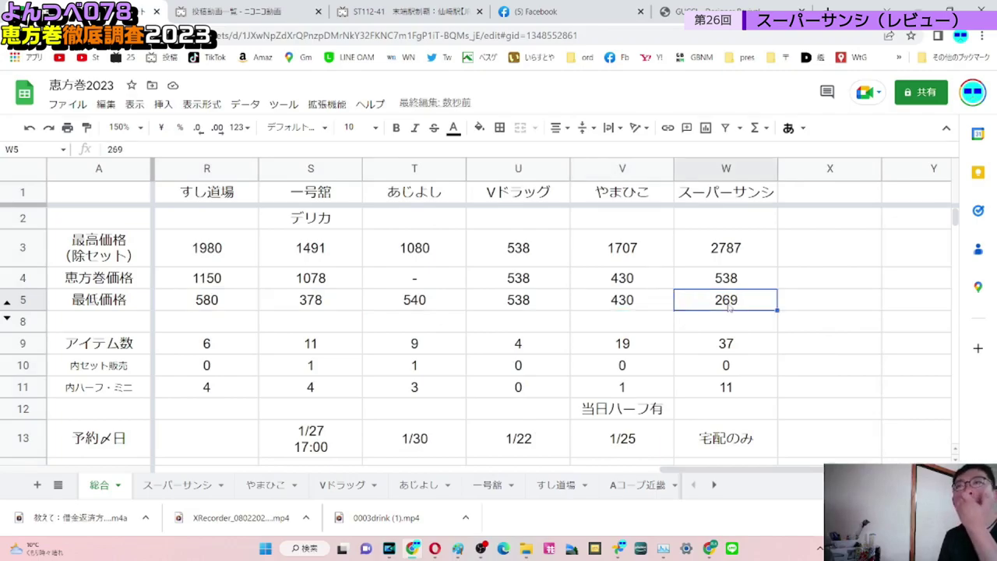
# - Check スーパーサンシ's 内ハーフ・ミニ count and its 予約〆日 entry, including the whole 予約〆日 row
pyautogui.click(706, 388)
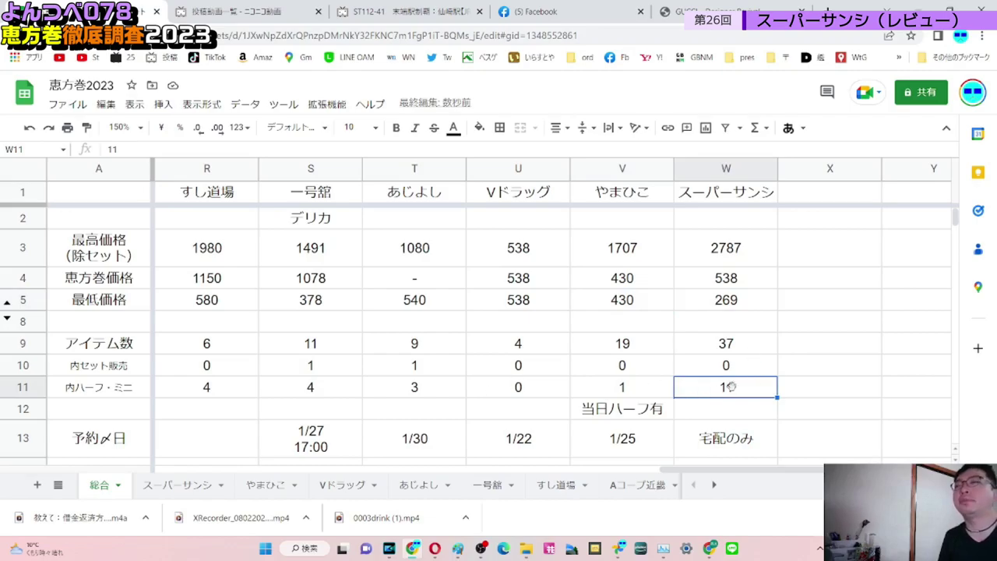
pyautogui.moveTo(653, 469)
pyautogui.mouseDown()
pyautogui.moveTo(419, 469)
pyautogui.moveTo(357, 486)
pyautogui.moveTo(327, 471)
pyautogui.moveTo(148, 458)
pyautogui.moveTo(669, 465)
pyautogui.mouseUp()
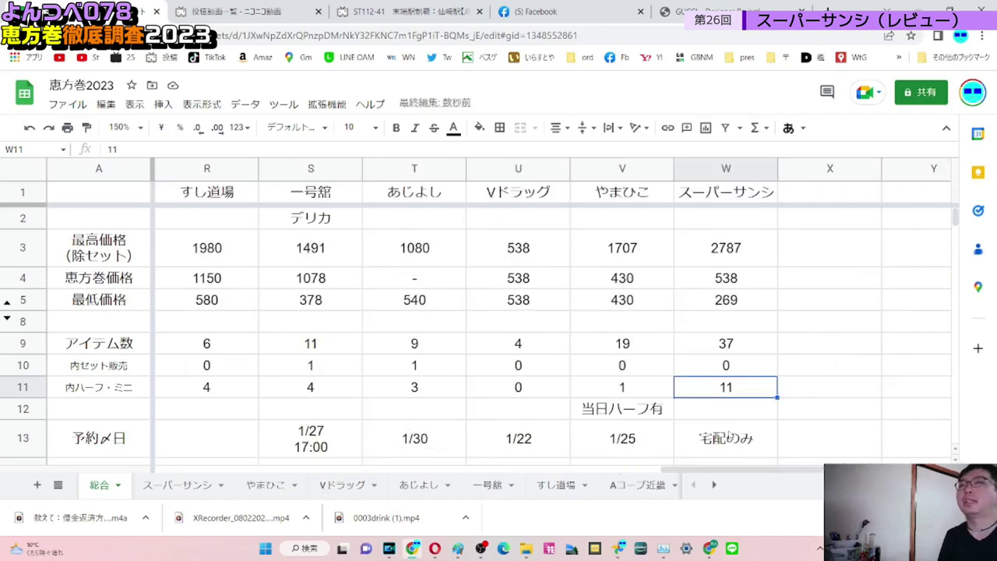
pyautogui.click(729, 435)
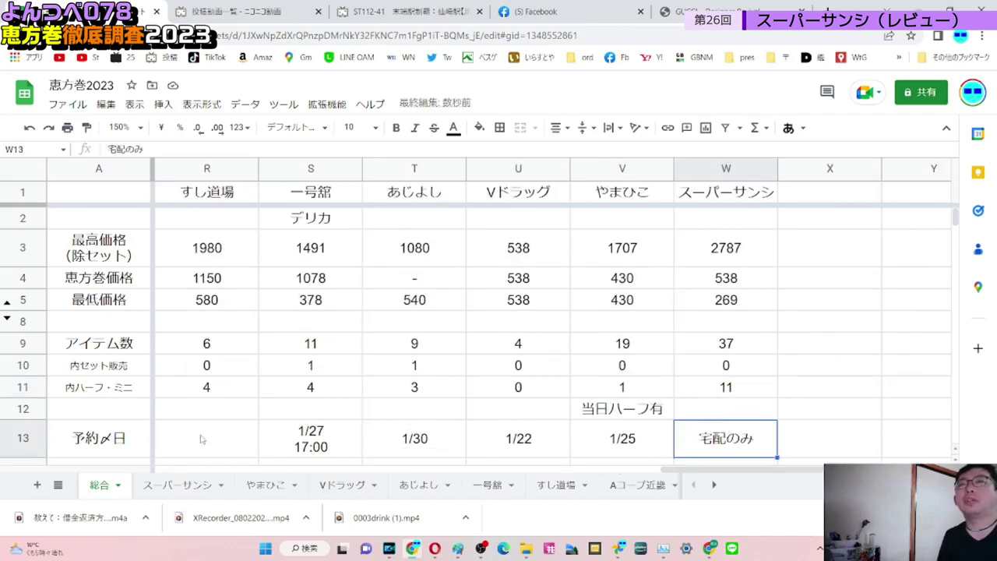
pyautogui.click(26, 438)
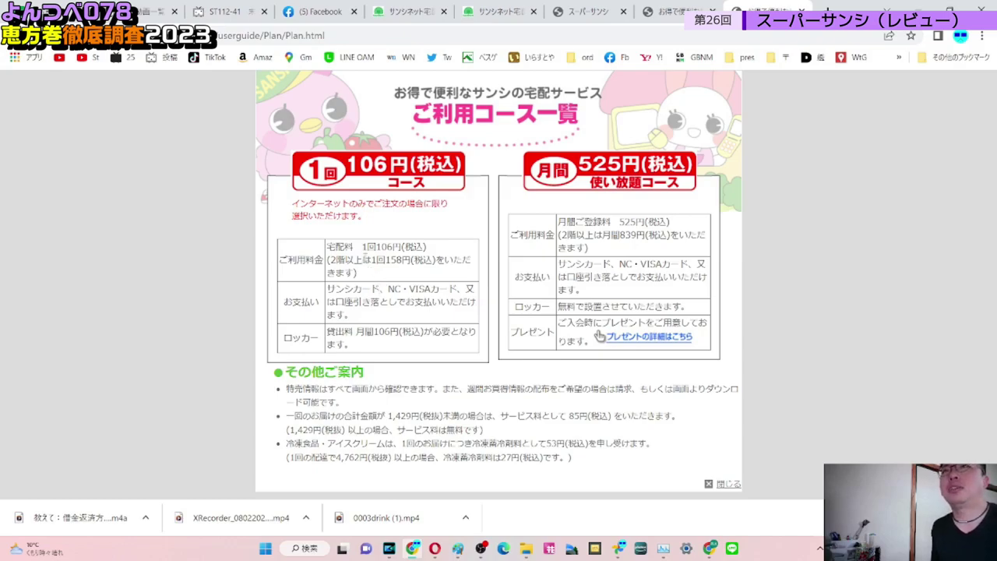
# - Review the delivery fee, payment methods and locker rental terms of the pay-per-use course on サンシ's ご利用コース一覧 page
pyautogui.moveTo(362, 246); pyautogui.dragTo(435, 249)
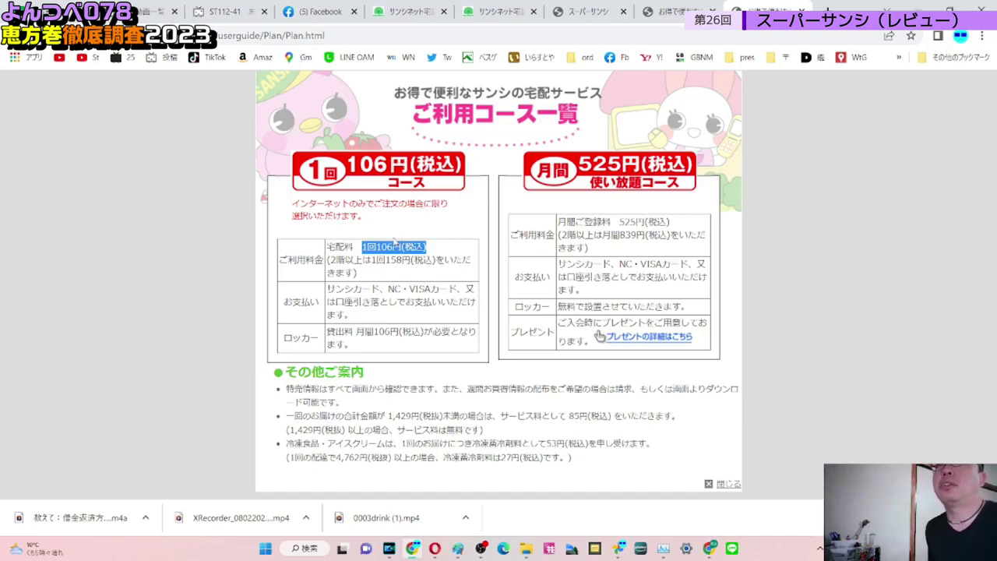
pyautogui.moveTo(387, 289); pyautogui.dragTo(402, 322)
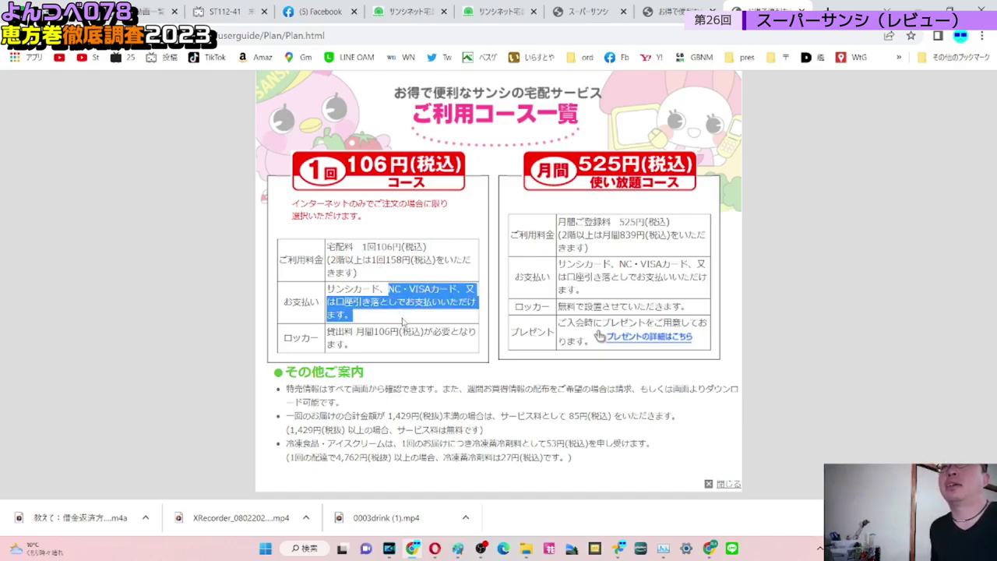
pyautogui.click(405, 314)
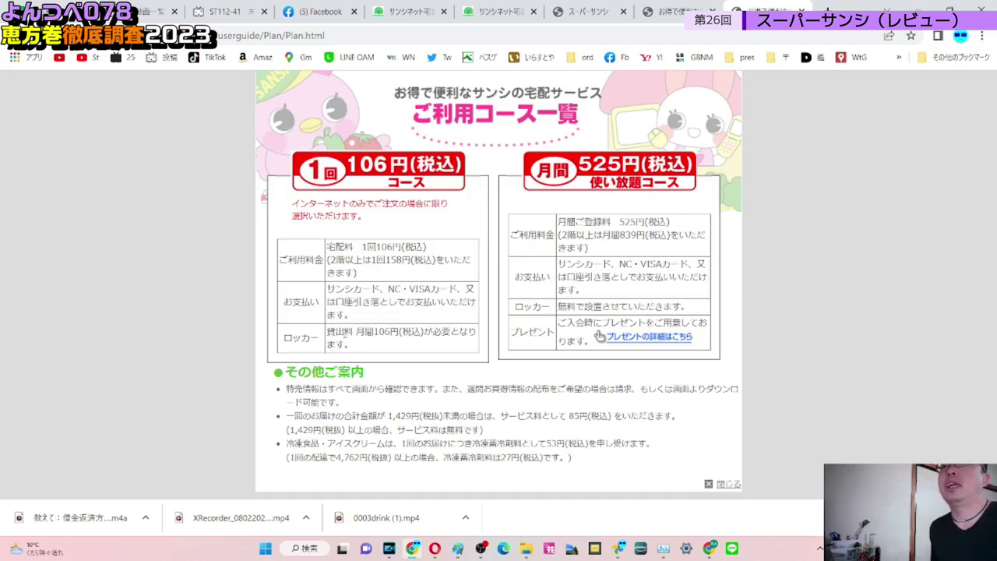
pyautogui.moveTo(326, 331); pyautogui.dragTo(353, 344)
pyautogui.click(369, 350)
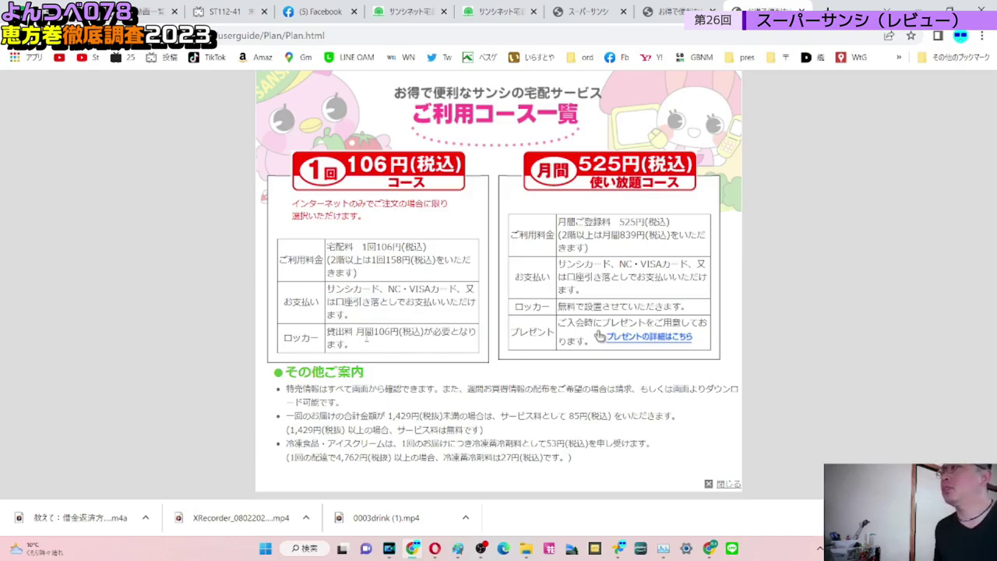